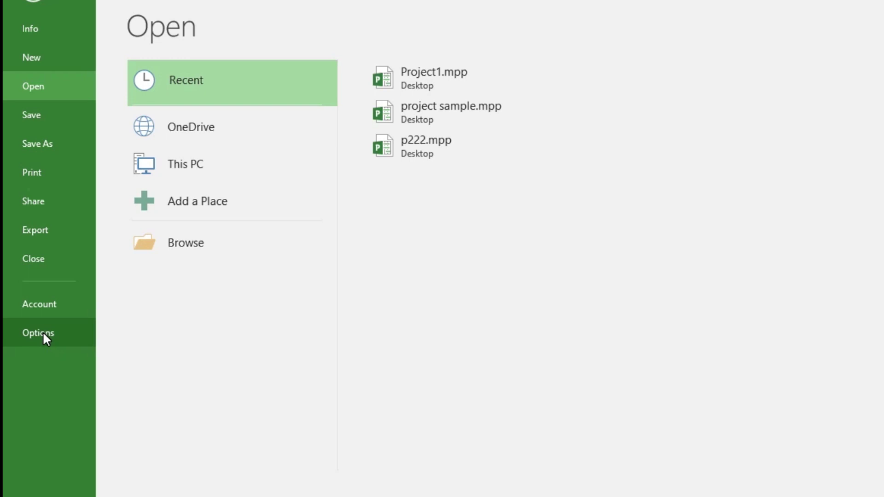
- Open Project Options from the File backstage, landing on the General page
{"action": "left_click", "coordinate": [47, 334]}
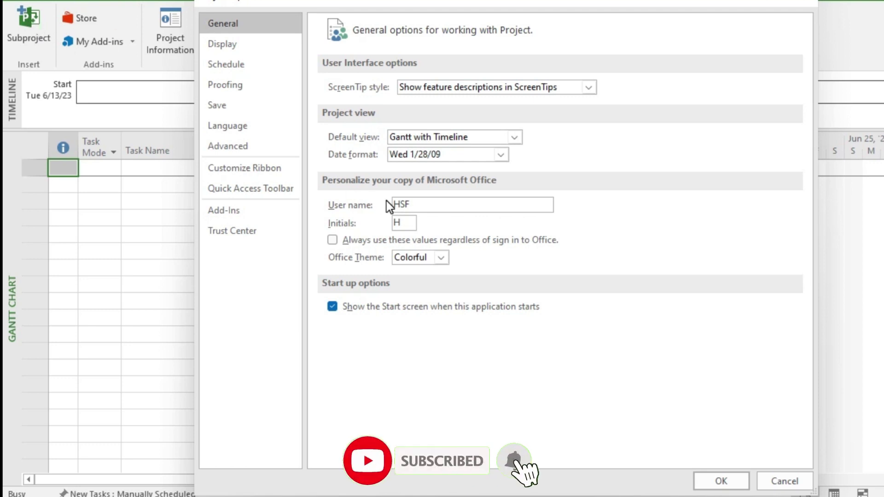
- Choose the short 1/28/09 date format on the General page
{"action": "left_click", "coordinate": [504, 157]}
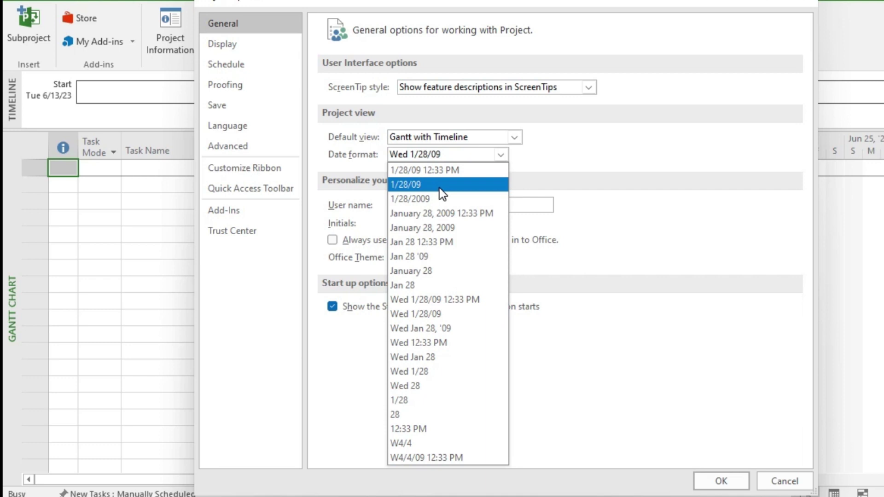
{"action": "left_click", "coordinate": [439, 187]}
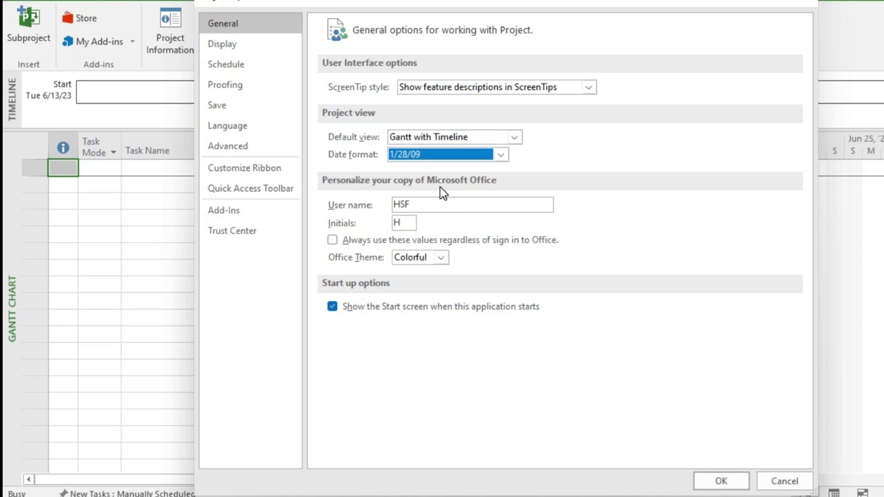
- On the Display page keep the Gregorian calendar and review the currency list, leaving USD
{"action": "left_click", "coordinate": [227, 48]}
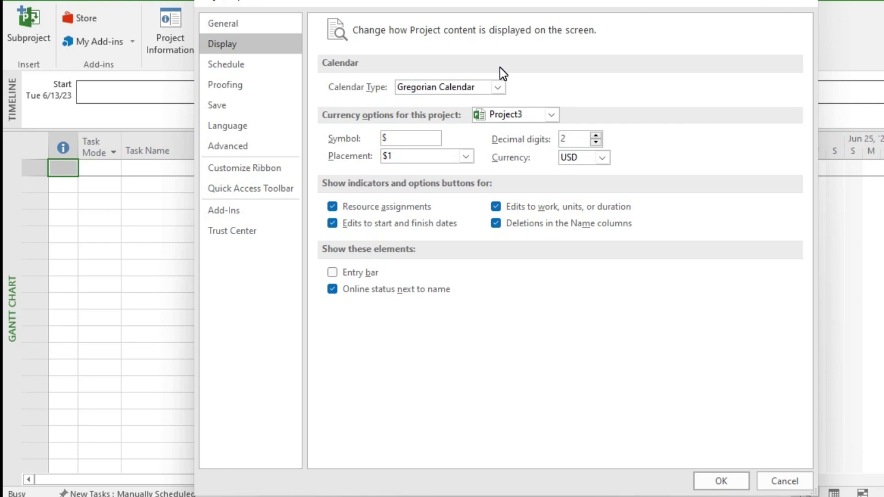
{"action": "left_click", "coordinate": [496, 87]}
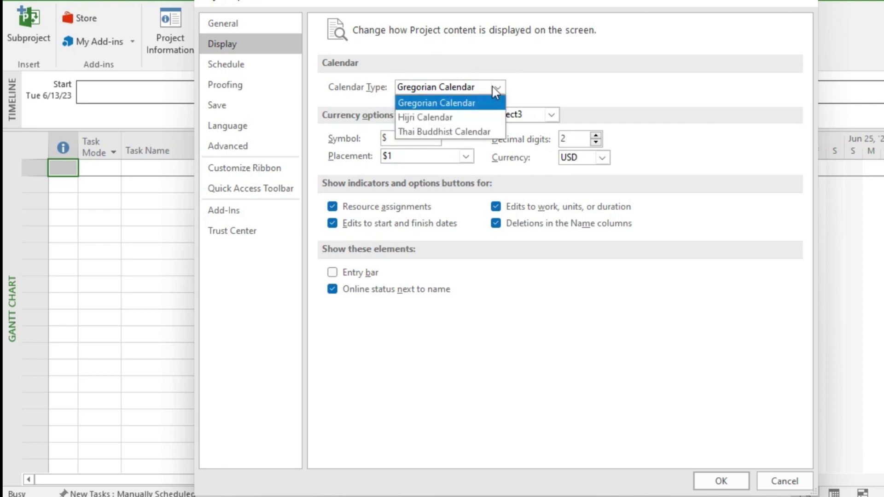
{"action": "left_click", "coordinate": [446, 106]}
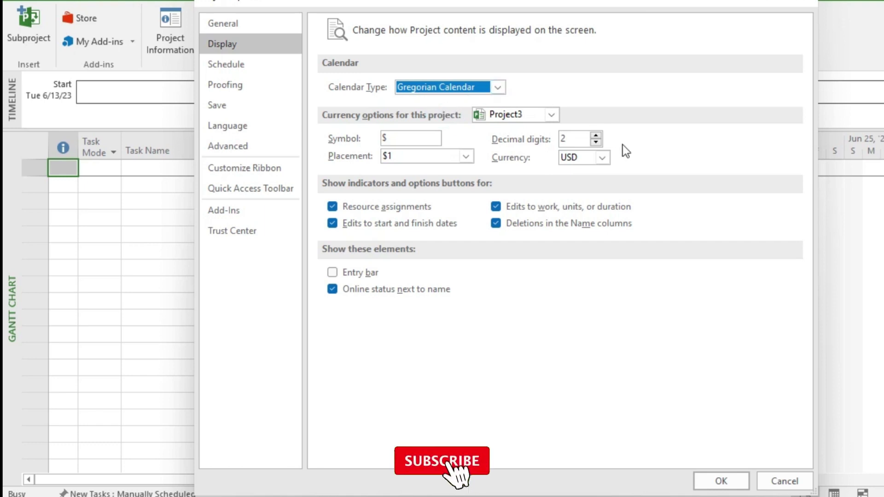
{"action": "left_click", "coordinate": [603, 158]}
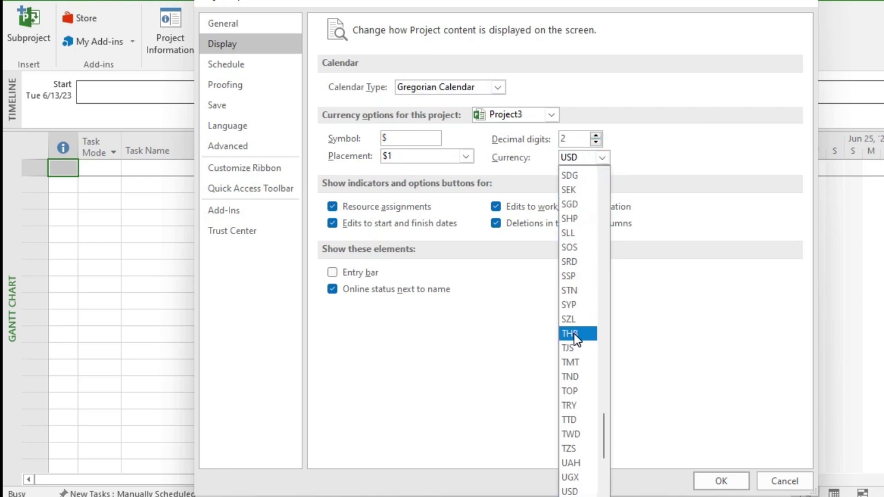
{"action": "scroll", "coordinate": [575, 339], "scroll_direction": "down", "scroll_amount": 3}
{"action": "scroll", "coordinate": [573, 339], "scroll_direction": "up", "scroll_amount": 3}
{"action": "scroll", "coordinate": [573, 338], "scroll_direction": "up", "scroll_amount": 2}
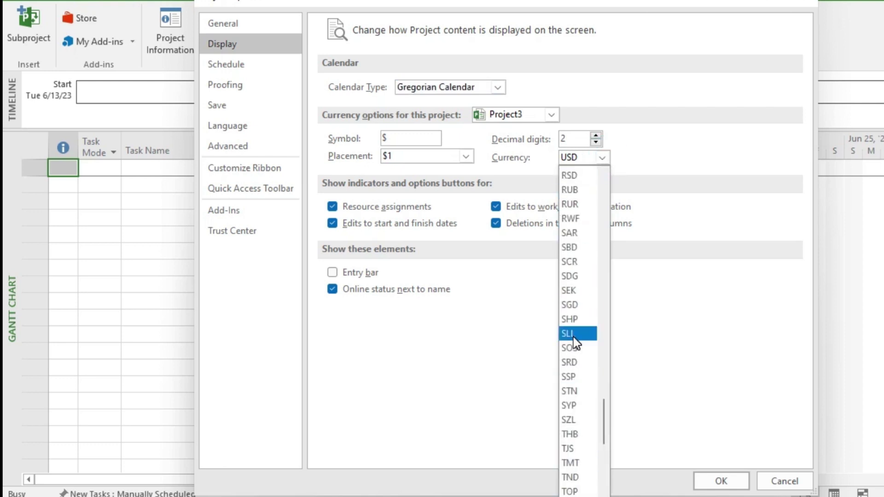
{"action": "scroll", "coordinate": [573, 336], "scroll_direction": "up", "scroll_amount": 3}
{"action": "scroll", "coordinate": [573, 324], "scroll_direction": "up", "scroll_amount": 3}
{"action": "scroll", "coordinate": [573, 320], "scroll_direction": "up", "scroll_amount": 7}
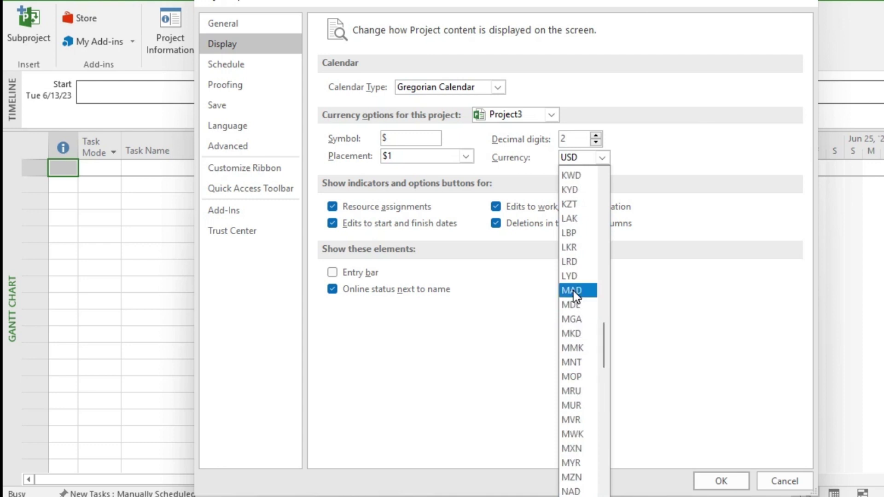
{"action": "scroll", "coordinate": [574, 290], "scroll_direction": "up", "scroll_amount": 6}
{"action": "scroll", "coordinate": [576, 286], "scroll_direction": "up", "scroll_amount": 6}
{"action": "scroll", "coordinate": [577, 283], "scroll_direction": "up", "scroll_amount": 6}
{"action": "scroll", "coordinate": [577, 281], "scroll_direction": "up", "scroll_amount": 1}
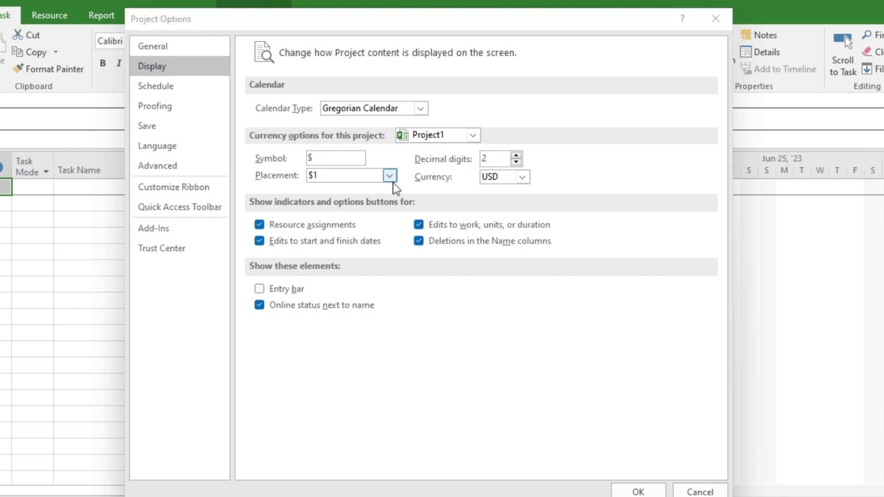
- On the Schedule page keep Monday as week start and 8:00 AM as the default start time
{"action": "left_click", "coordinate": [205, 88]}
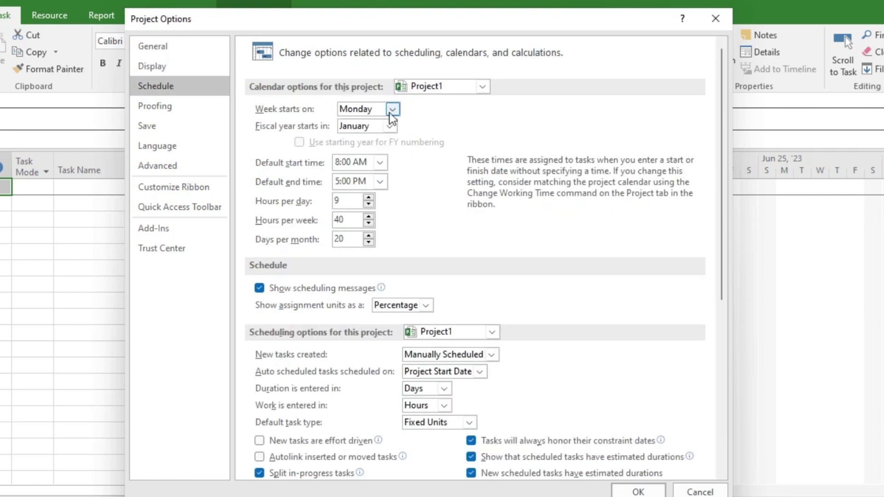
{"action": "left_click", "coordinate": [390, 112]}
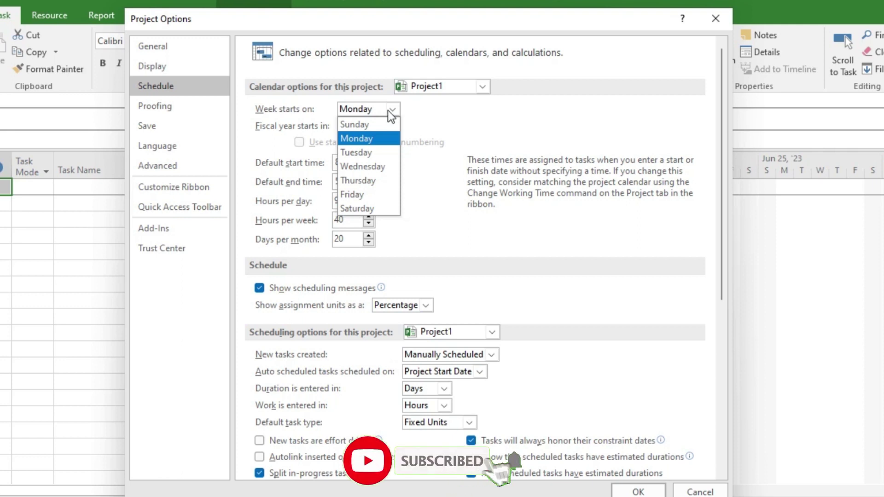
{"action": "left_click", "coordinate": [390, 111]}
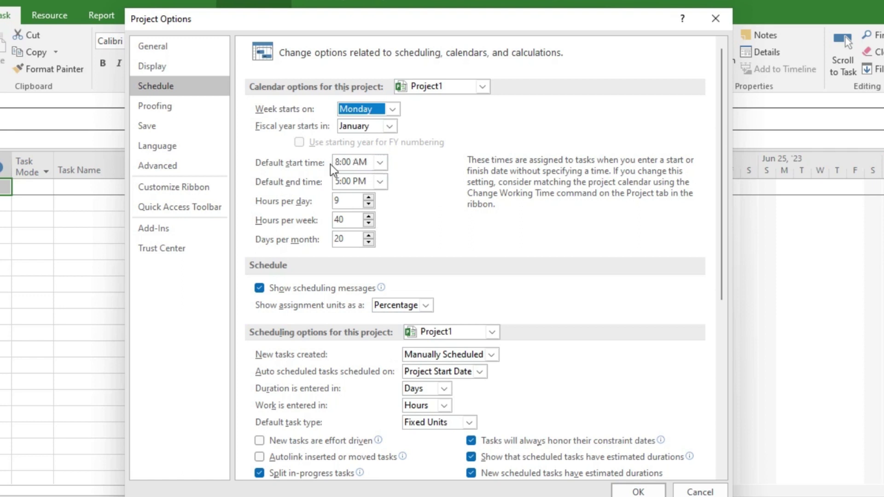
{"action": "left_click", "coordinate": [378, 162]}
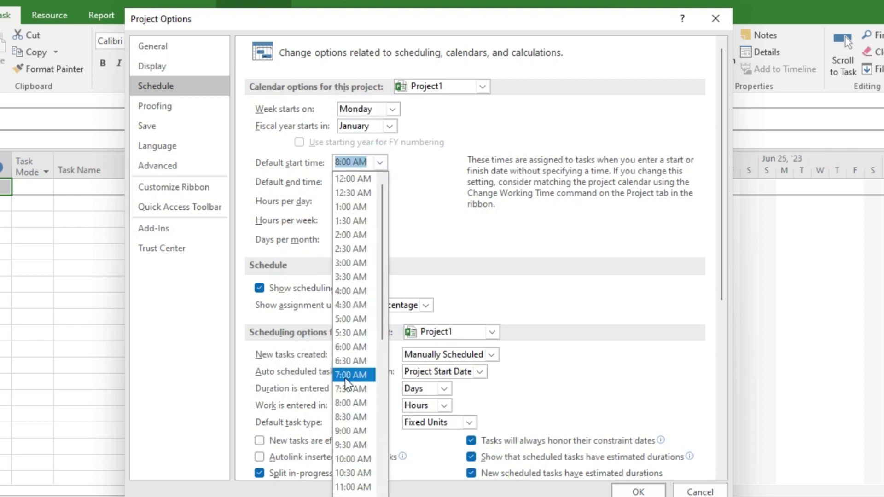
{"action": "left_click", "coordinate": [406, 203]}
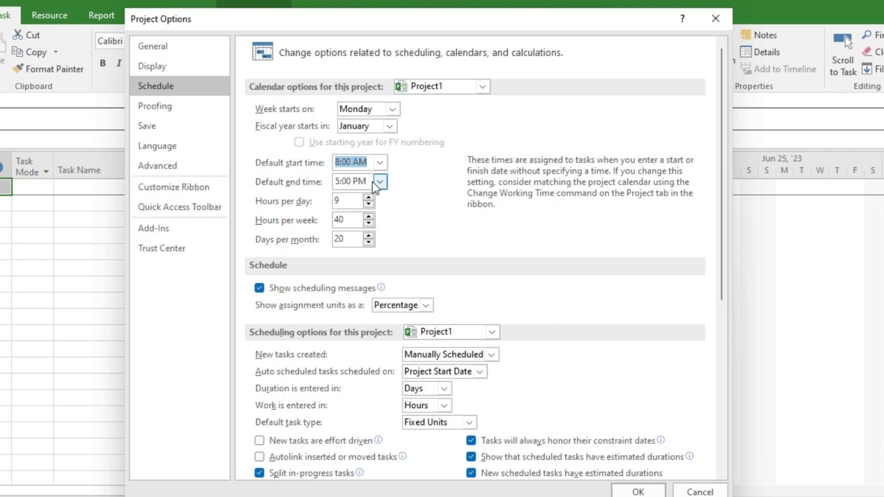
{"action": "scroll", "coordinate": [344, 387], "scroll_direction": "down", "scroll_amount": 2}
{"action": "scroll", "coordinate": [344, 387], "scroll_direction": "down", "scroll_amount": 2}
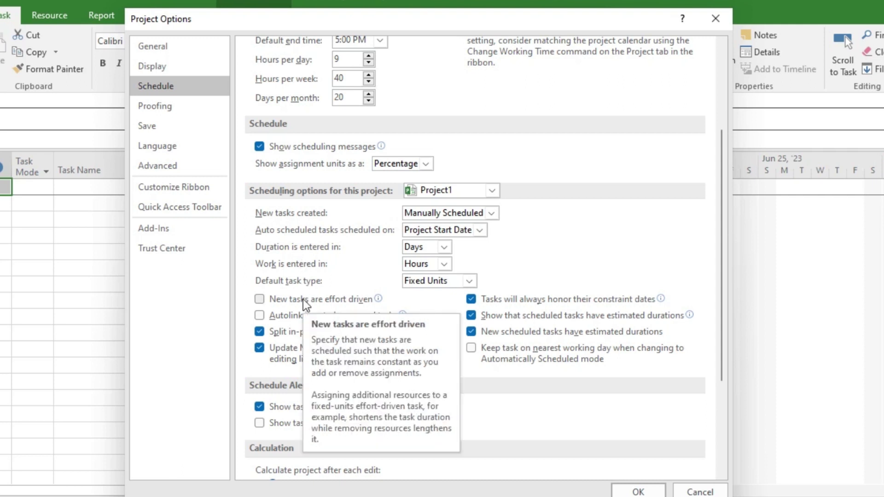
- Keep new tasks Manually Scheduled, durations in Days and default task type Fixed Units
{"action": "left_click", "coordinate": [492, 214]}
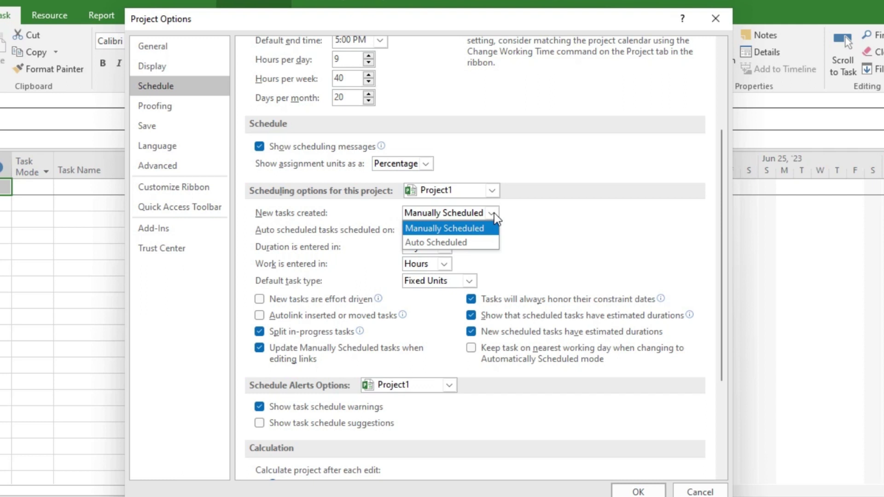
{"action": "left_click", "coordinate": [494, 213]}
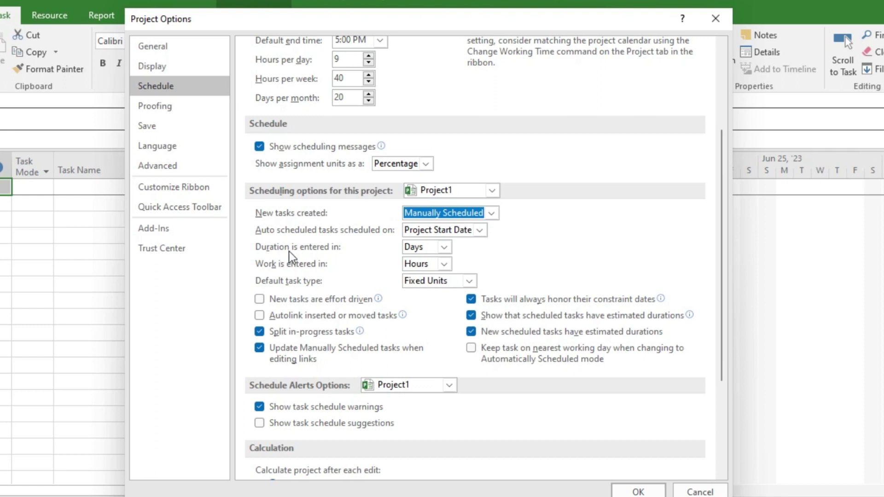
{"action": "left_click", "coordinate": [443, 248]}
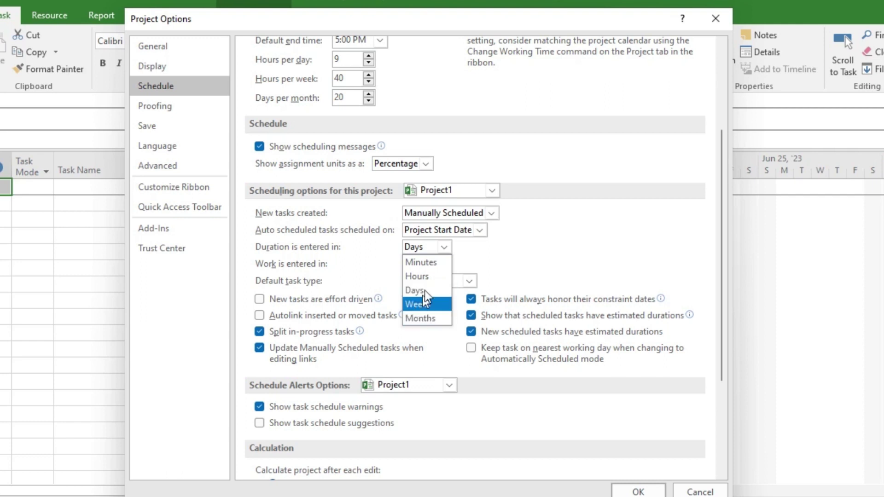
{"action": "left_click", "coordinate": [443, 251]}
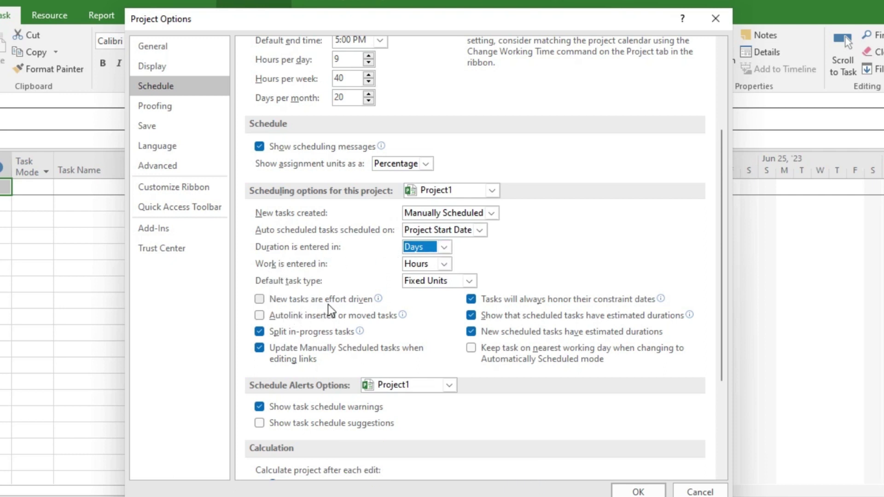
{"action": "left_click", "coordinate": [470, 281]}
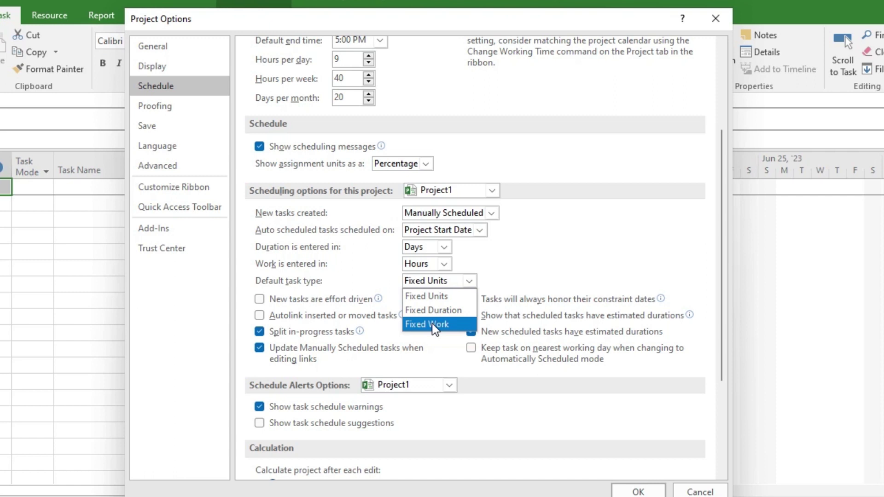
{"action": "left_click", "coordinate": [463, 296]}
{"action": "scroll", "coordinate": [553, 387], "scroll_direction": "up", "scroll_amount": 3}
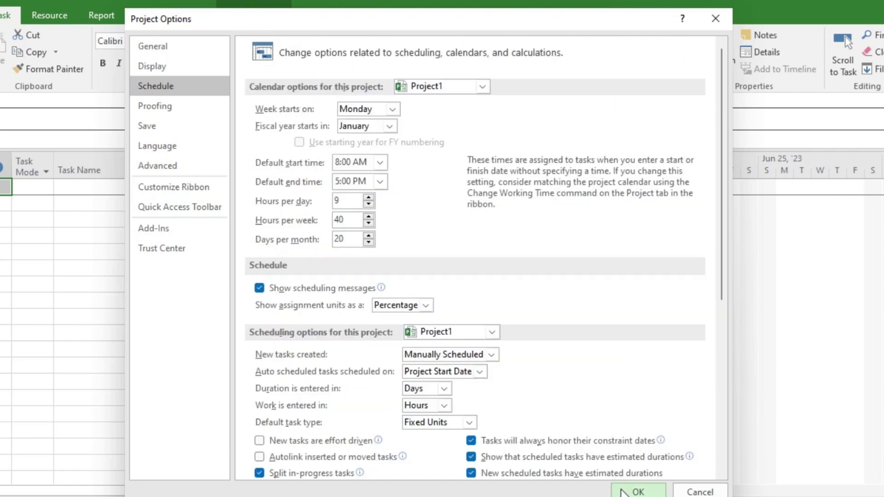
- Apply the options with OK and open Change Working Time from the Project ribbon
{"action": "left_click", "coordinate": [636, 491]}
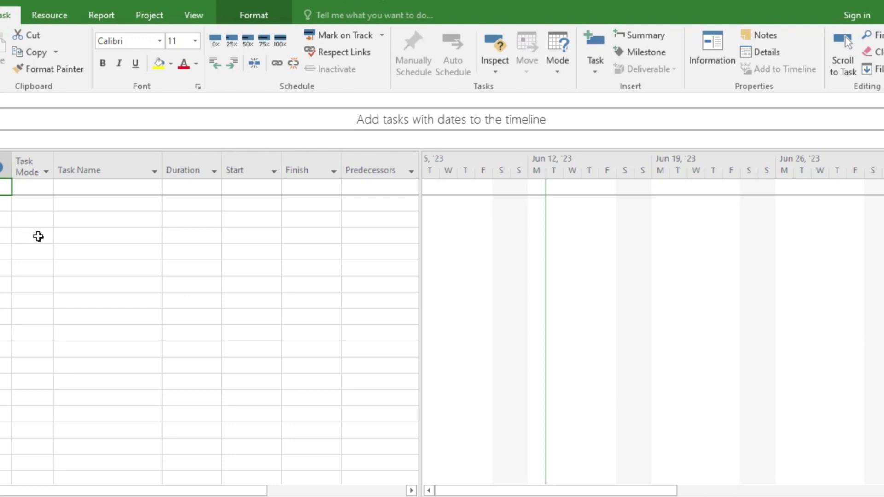
{"action": "left_click", "coordinate": [150, 16]}
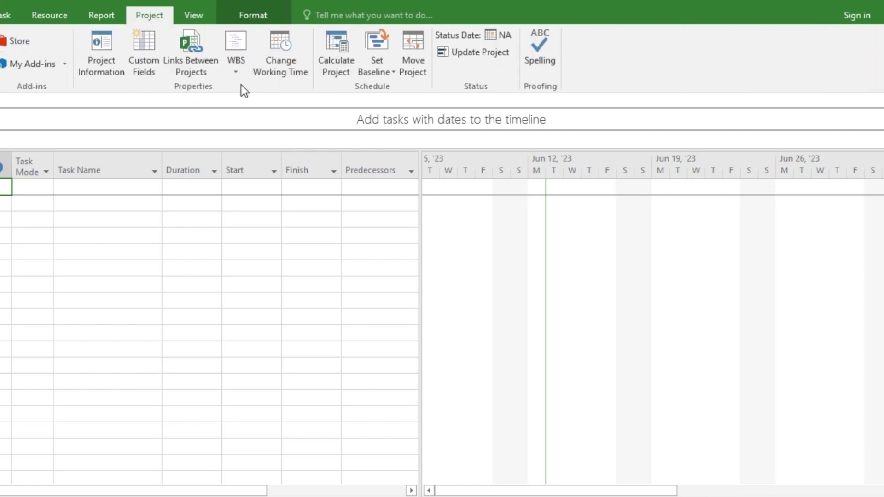
{"action": "left_click", "coordinate": [292, 69]}
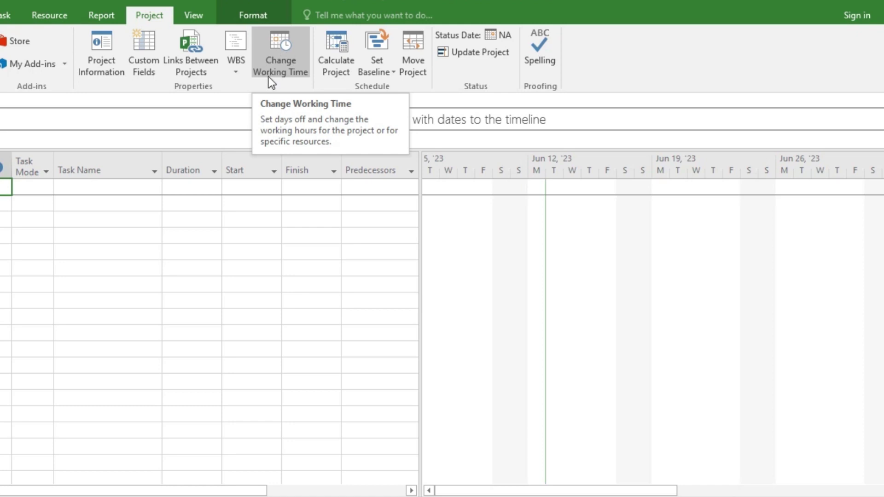
{"action": "left_click", "coordinate": [277, 70]}
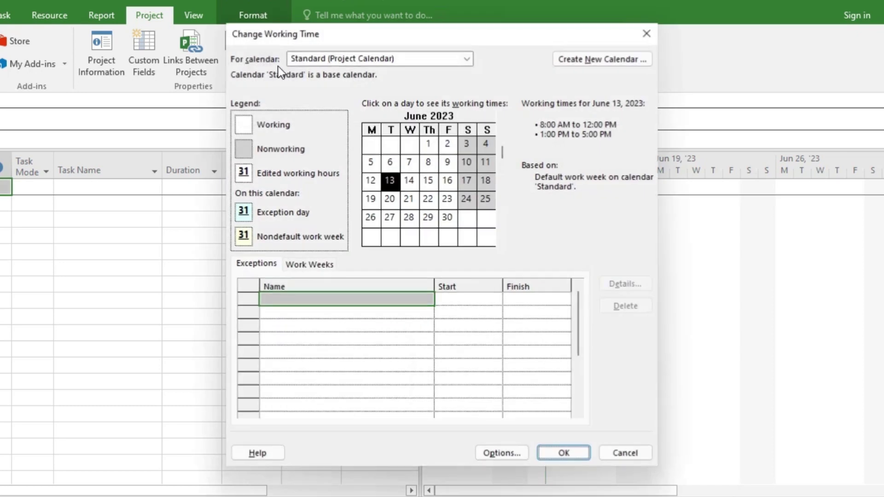